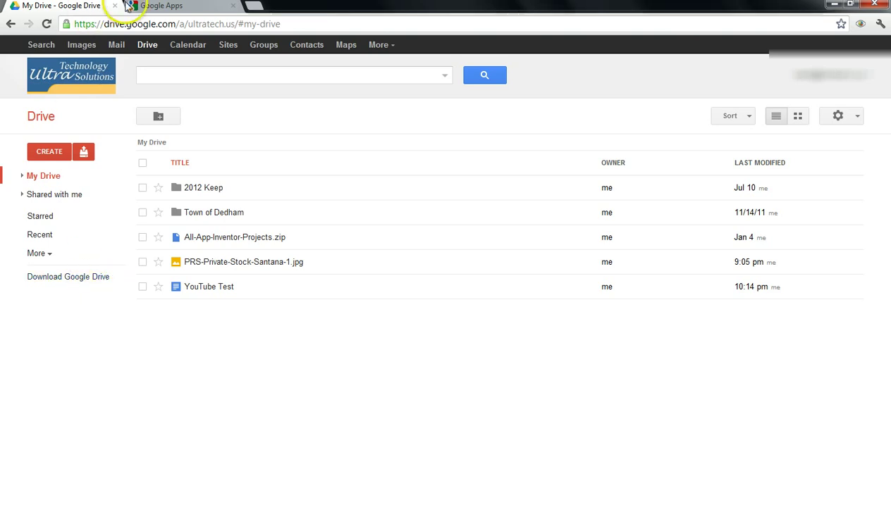
Step: Review the domain's Drive and Docs settings and the sync preferences of the desktop Google Drive client
left_click(174, 7)
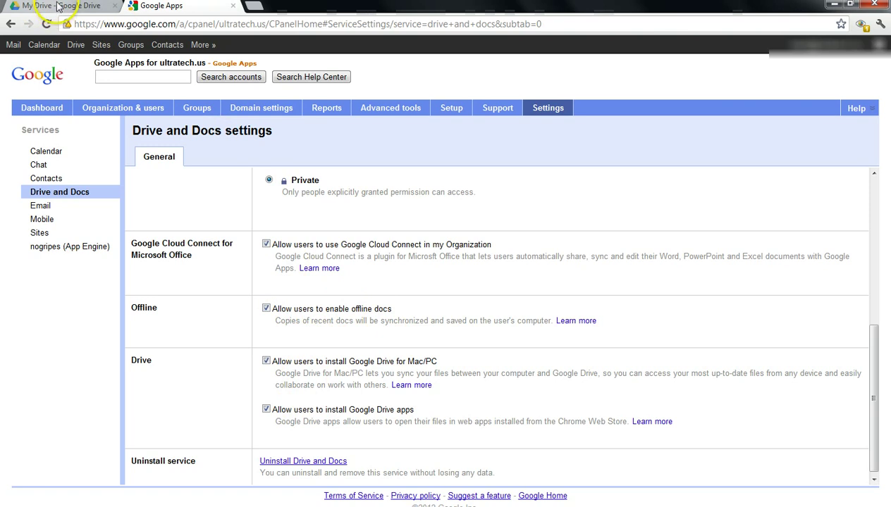
left_click(59, 7)
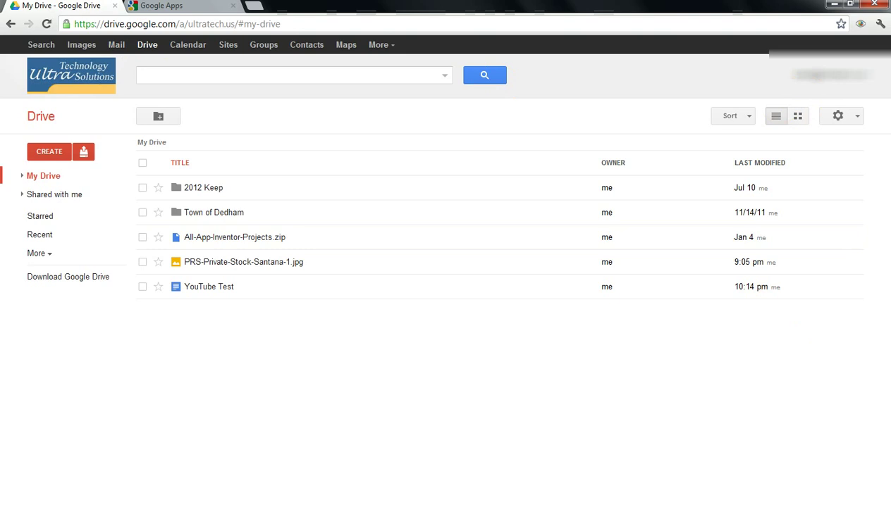
left_click(777, 489)
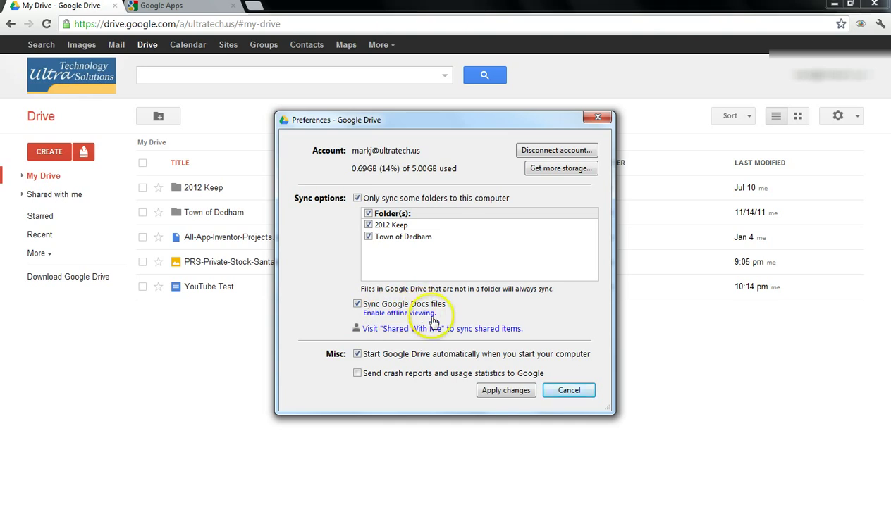
left_click(571, 392)
Step: Set up Docs offline for the My Drive account
left_click(855, 119)
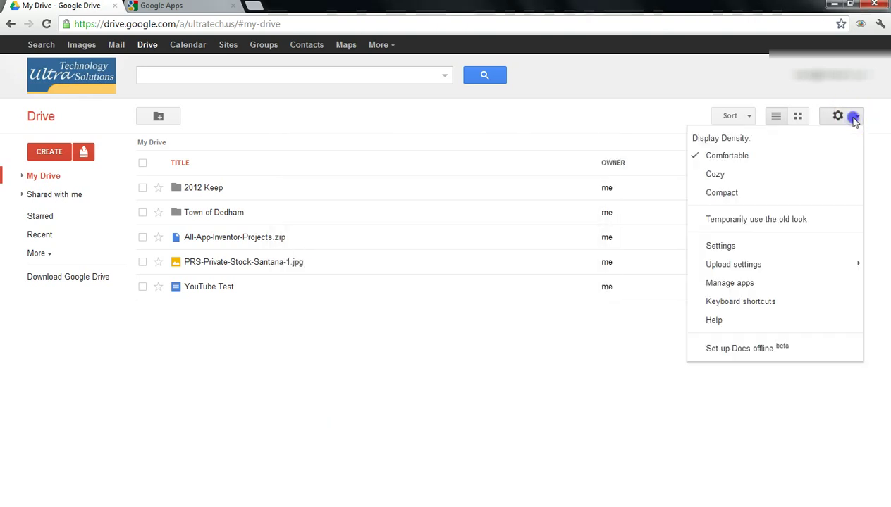
left_click(731, 351)
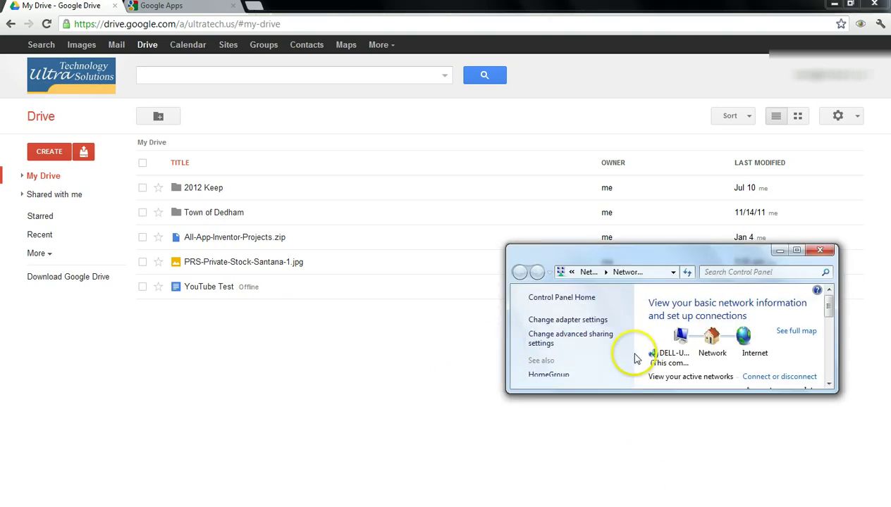
Step: In the Windows network adapter settings, disable Local Area Connection and minimize the network window
left_click(558, 315)
right_click(613, 325)
right_click(564, 324)
left_click(593, 329)
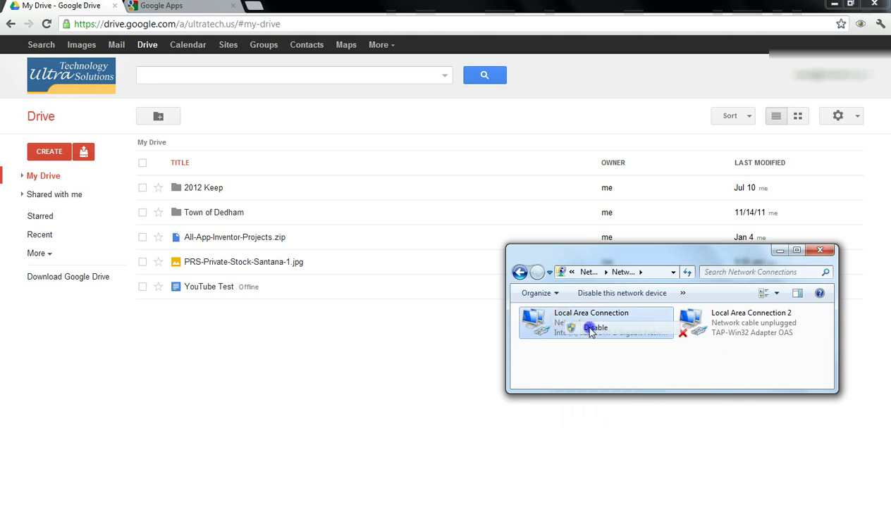
left_click(780, 251)
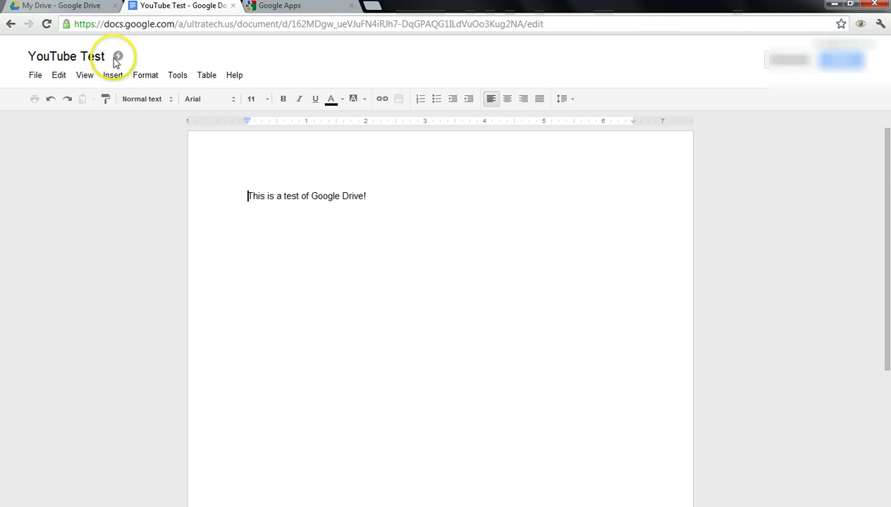
Step: Close and reopen the YouTube Test document offline, and add the line "This edit was made offline!!" below its text
mouse_move(118, 59)
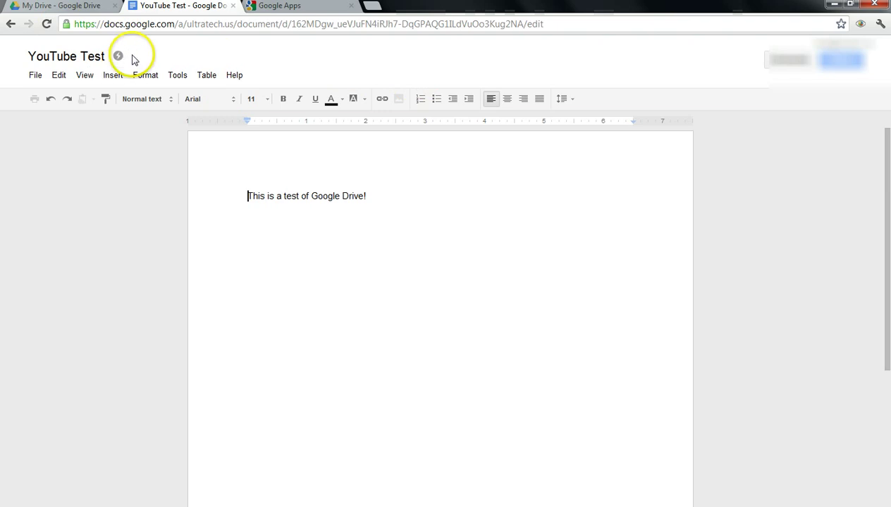
left_click(233, 5)
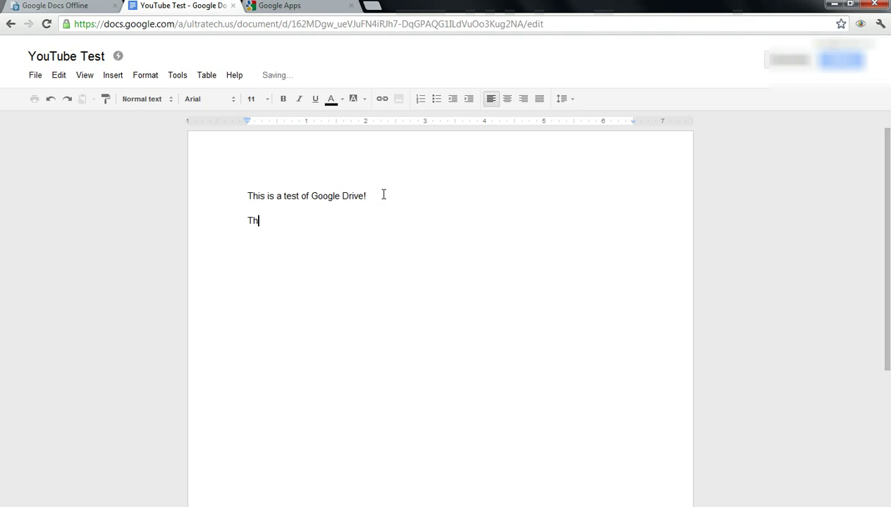
type("This edit was made of")
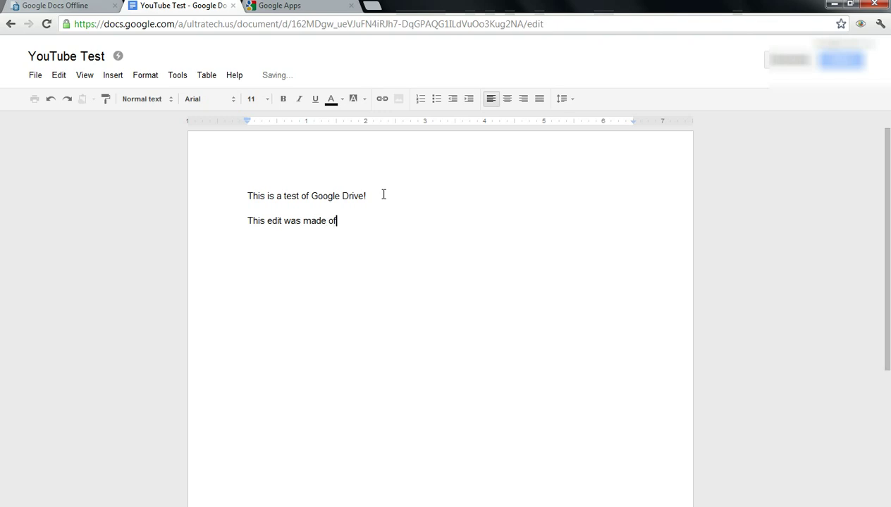
type("!!")
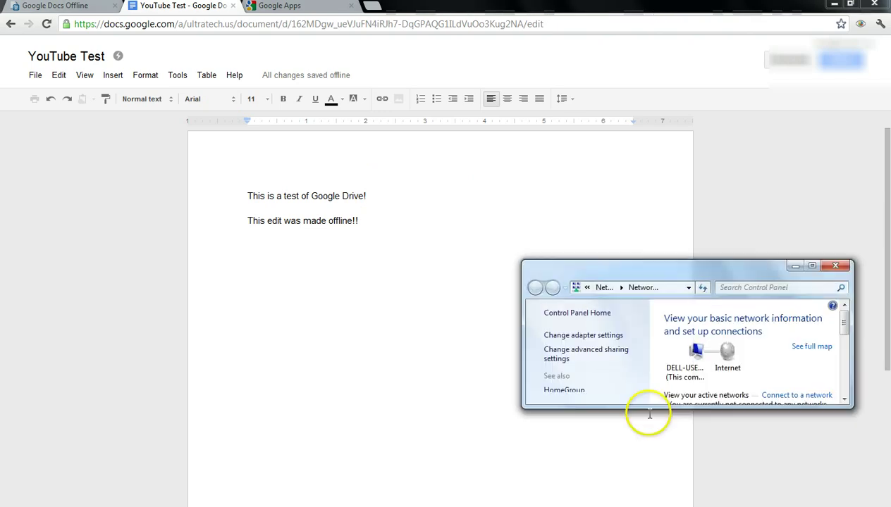
Step: Re-enable Local Area Connection in the Windows network adapter settings and close the network window
left_click(574, 335)
right_click(611, 340)
right_click(581, 332)
left_click(599, 342)
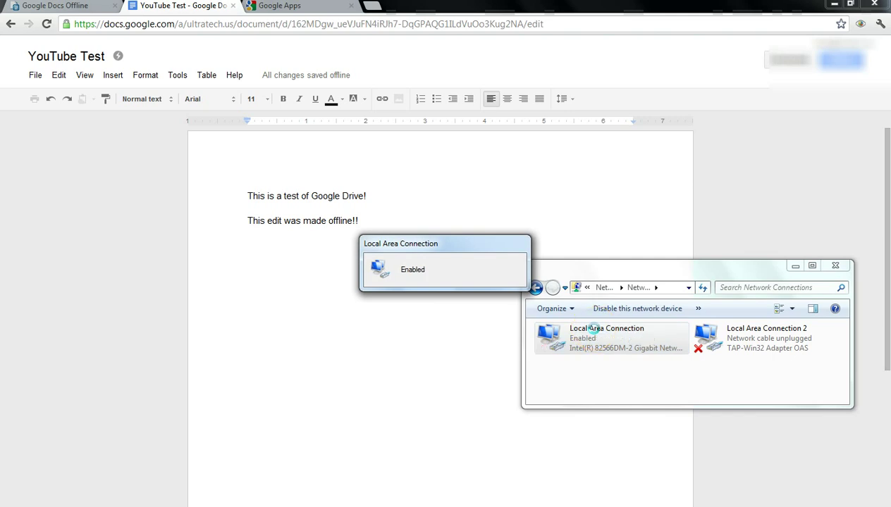
left_click(838, 268)
Step: Close the YouTube Test document, load docs.google.com, and check the time of the last offline sync
left_click(396, 224)
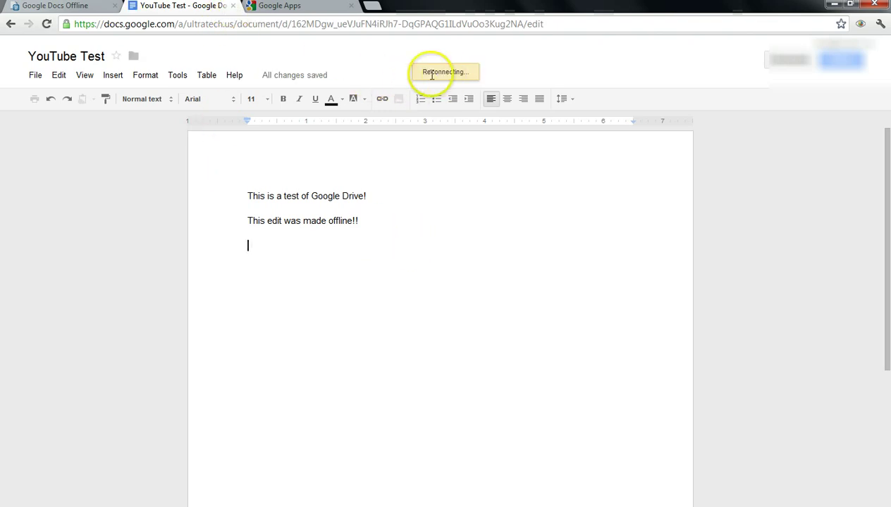
left_click(233, 7)
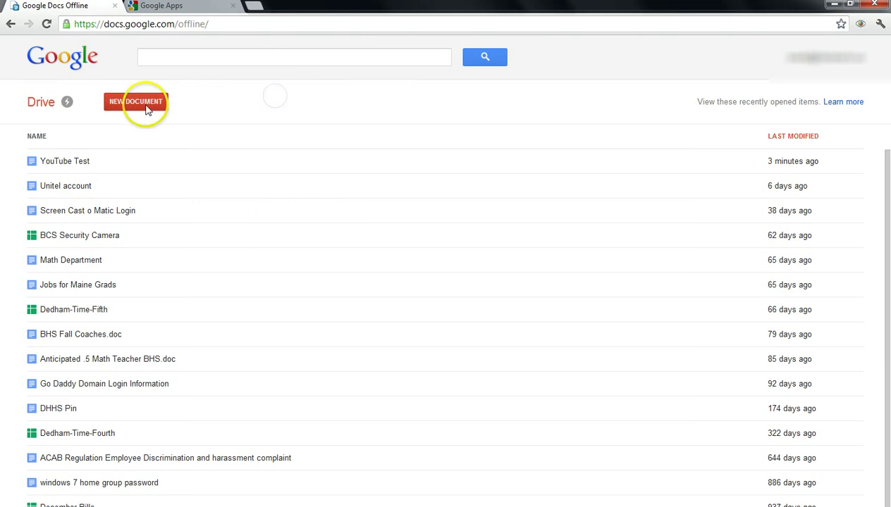
left_click(233, 26)
type("docs.google.com")
key("Return")
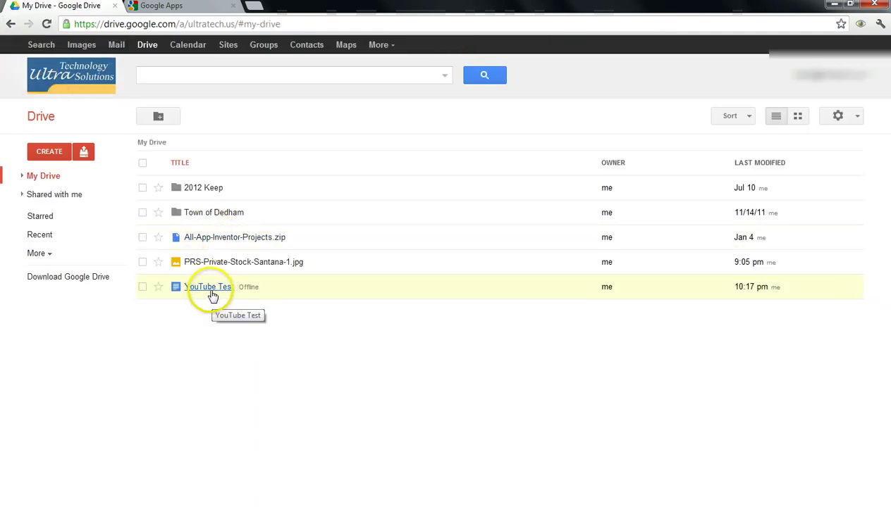
left_click(858, 118)
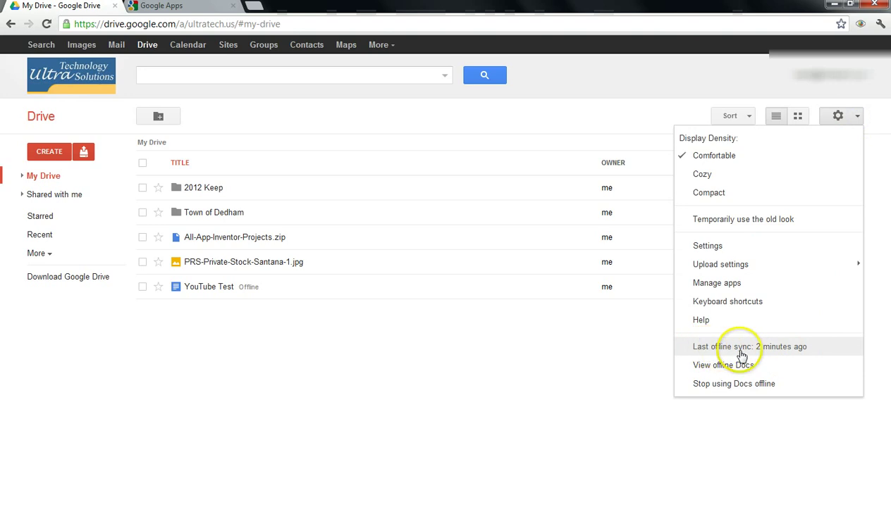
left_click(321, 352)
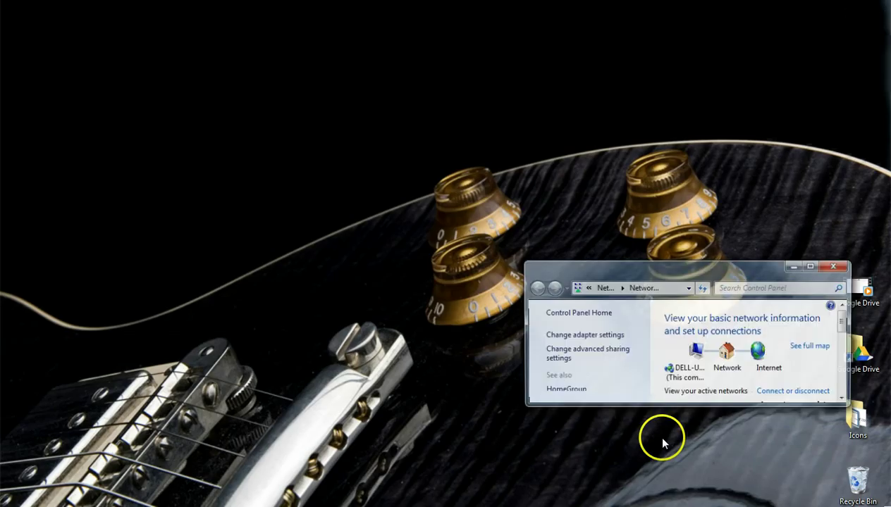
Step: Switch to the Windows network adapter settings and disable Local Area Connection again
left_click(573, 336)
right_click(603, 340)
right_click(571, 337)
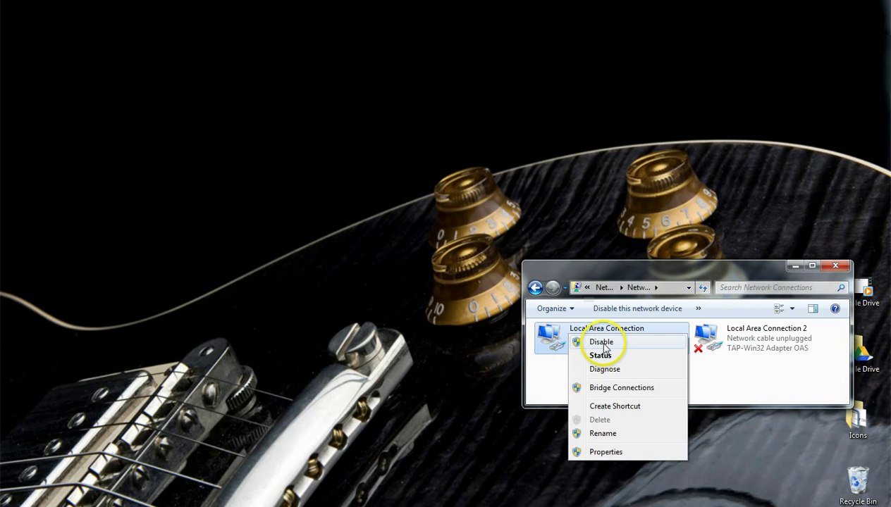
left_click(604, 342)
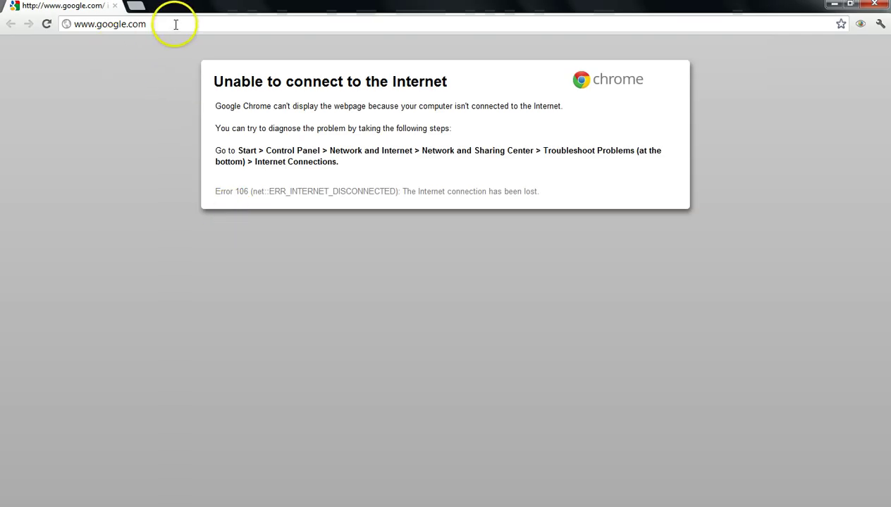
Step: Open the YouTube Test document from the offline Docs list in the browser and add a new line reading "Test"
left_click_drag(94, 24, 65, 24)
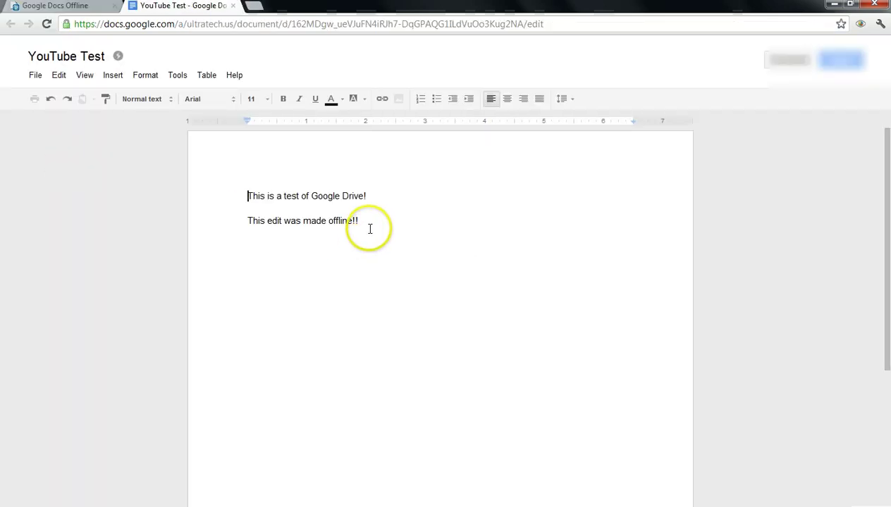
left_click(370, 221)
key("Return")
type("Test")
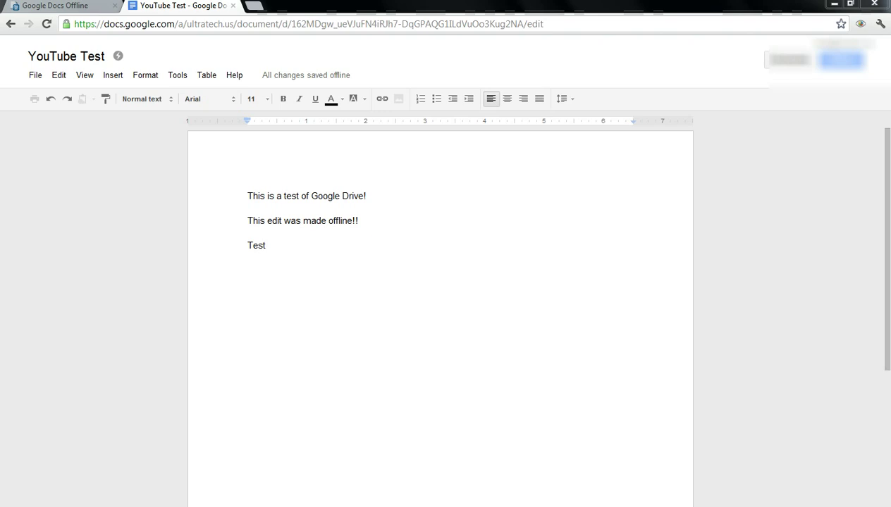
Step: Return to the Windows network adapter settings and turn Local Area Connection back on
key("alt+Tab")
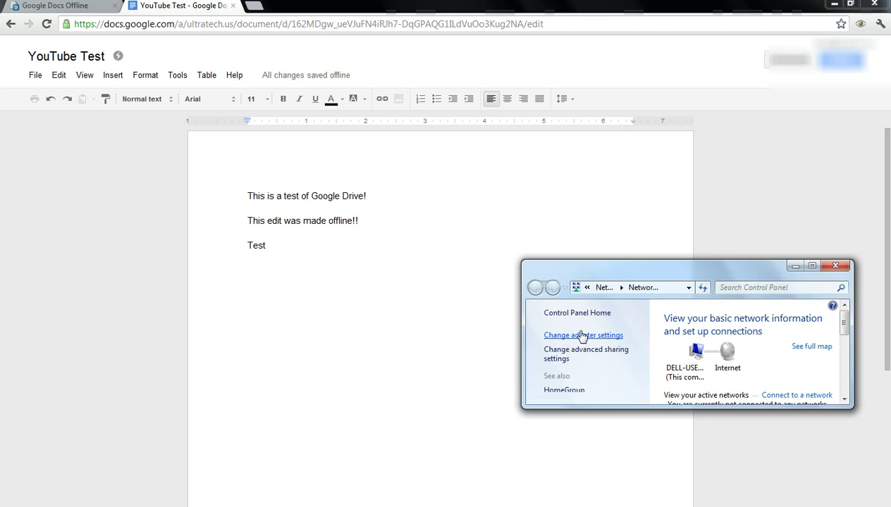
left_click(578, 336)
right_click(580, 336)
left_click(612, 343)
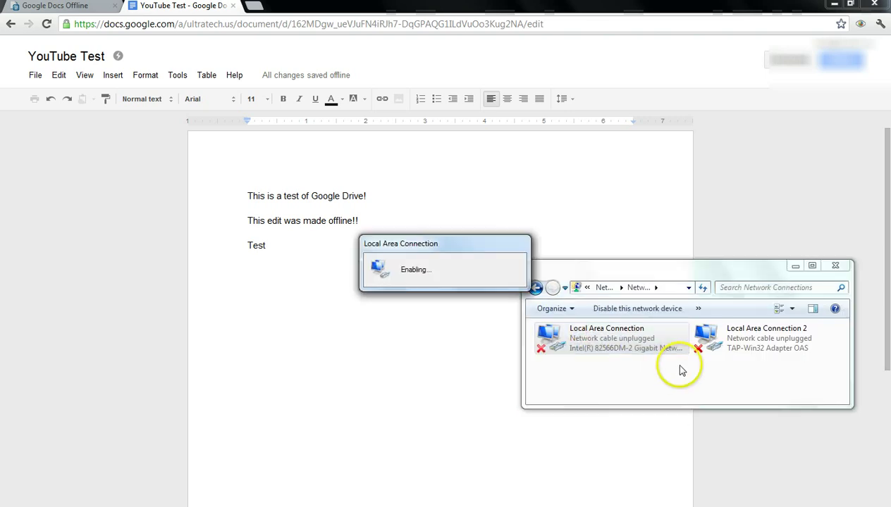